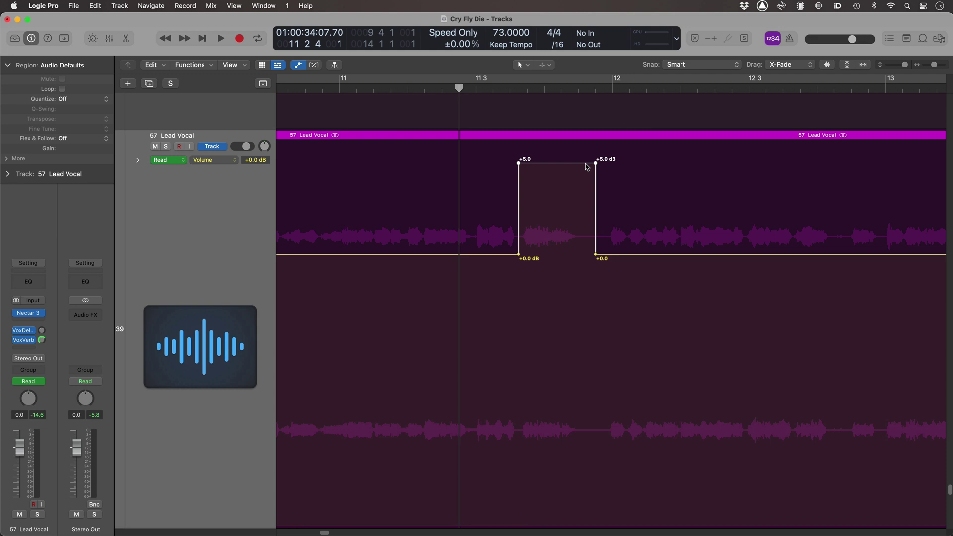
# - Play the Lead Vocal passage that has the +5.0 dB volume boost, through to bar 12
pyautogui.press('space')
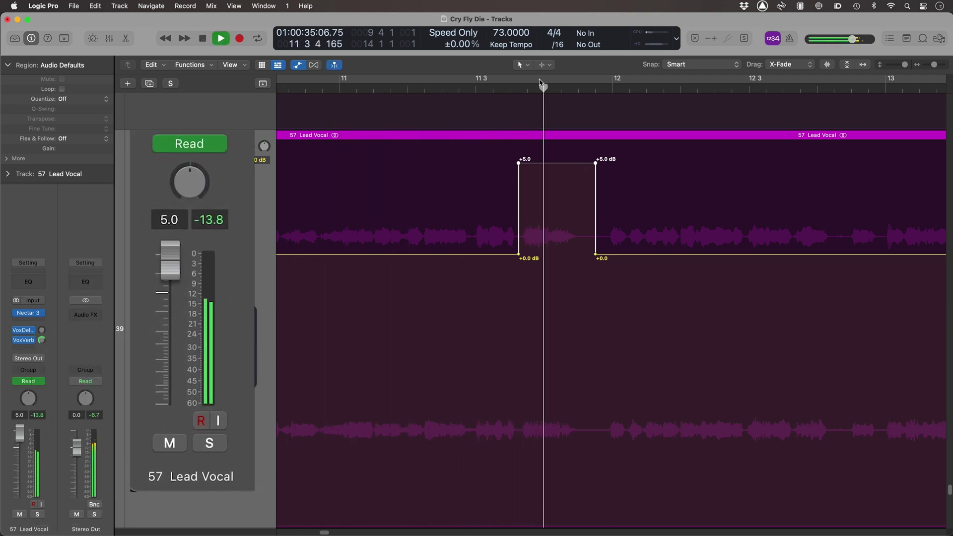
pyautogui.press('space')
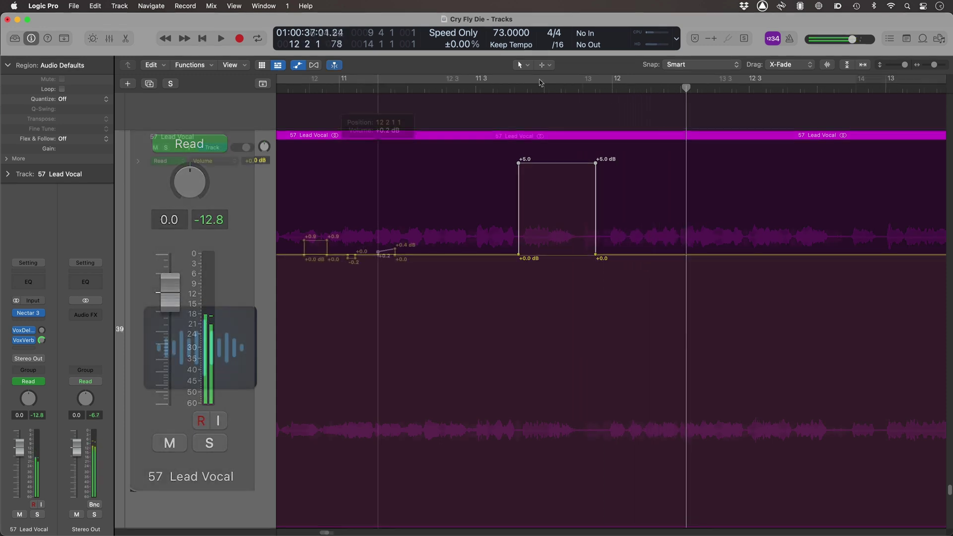
# - Boost the Lead Vocal volume automation to +1.2 dB over the phrase around 12 3 and slope the end of the boost downward
pyautogui.moveTo(442, 249); pyautogui.dragTo(490, 252)
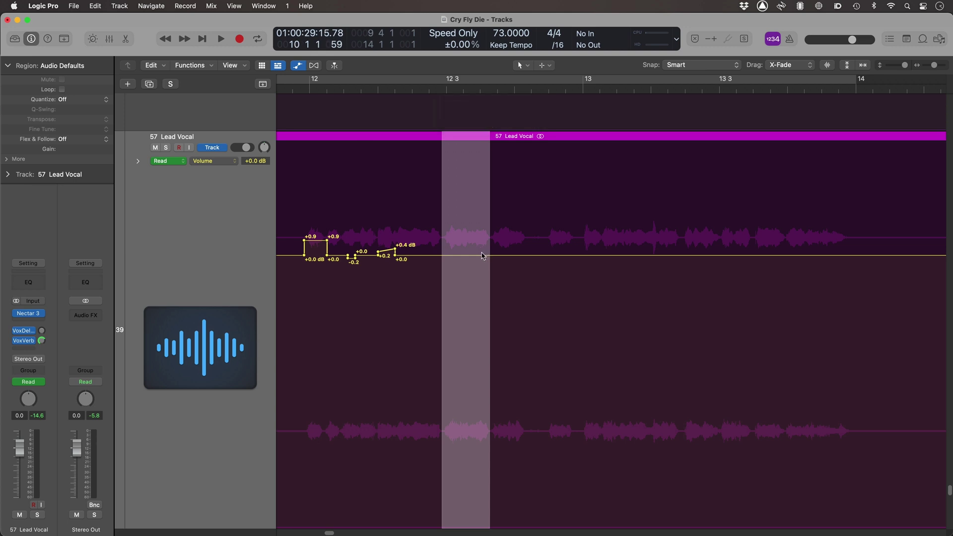
pyautogui.click(483, 256)
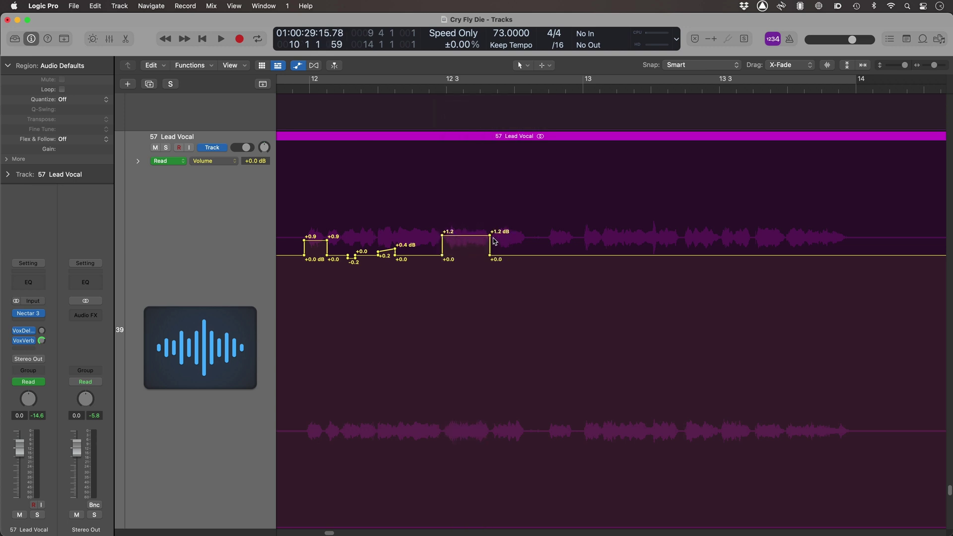
pyautogui.moveTo(491, 238); pyautogui.dragTo(479, 237)
# - Bend the falling end of the +1.2 dB volume boost with the Automation Curve Tool
pyautogui.press('t')
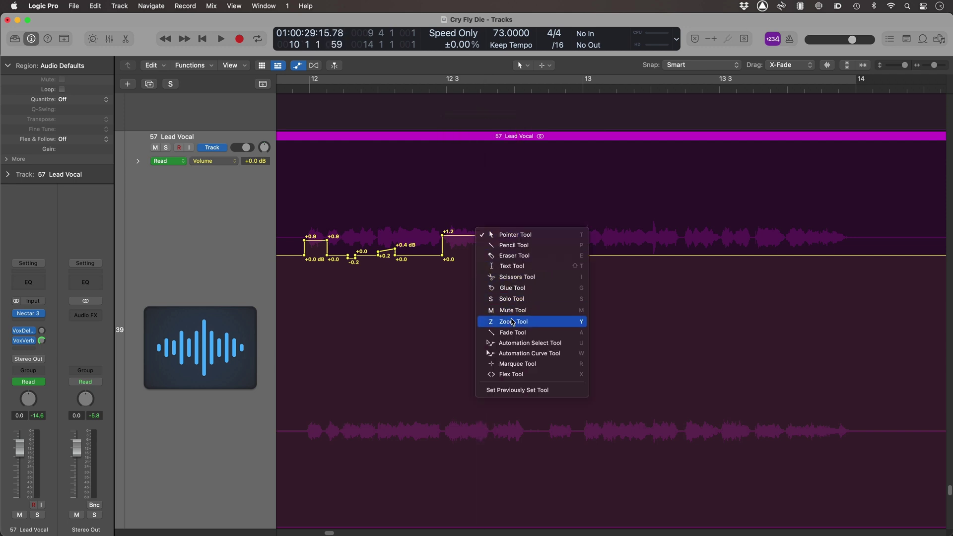
pyautogui.click(520, 354)
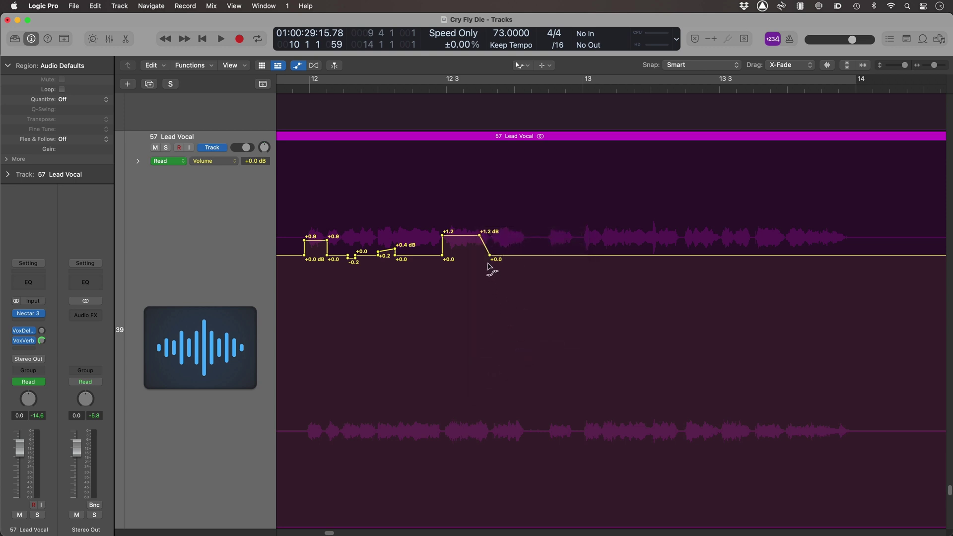
pyautogui.moveTo(487, 254); pyautogui.dragTo(484, 253)
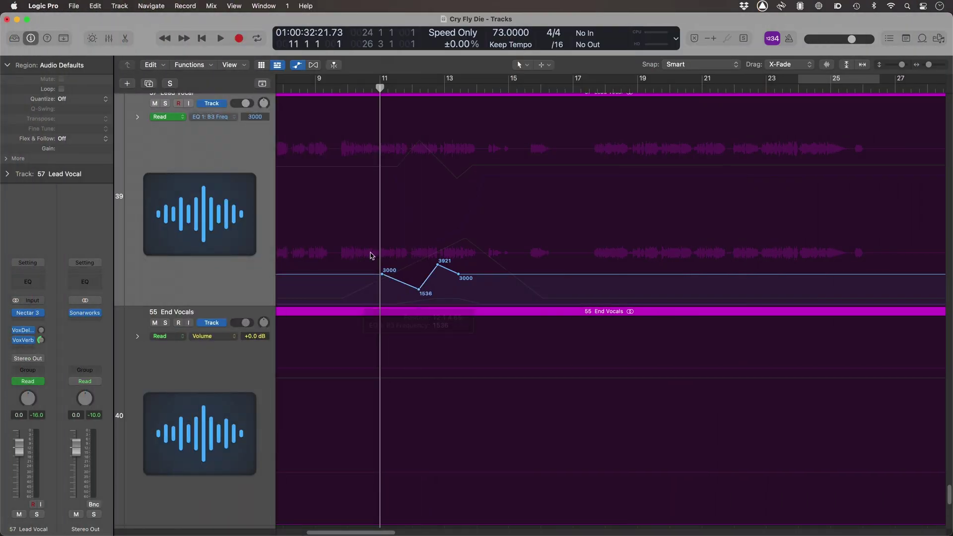
# - Change which automation parameter the Lead Vocal track displays in place of EQ 1 B3 Freq
pyautogui.click(231, 118)
pyautogui.click(243, 128)
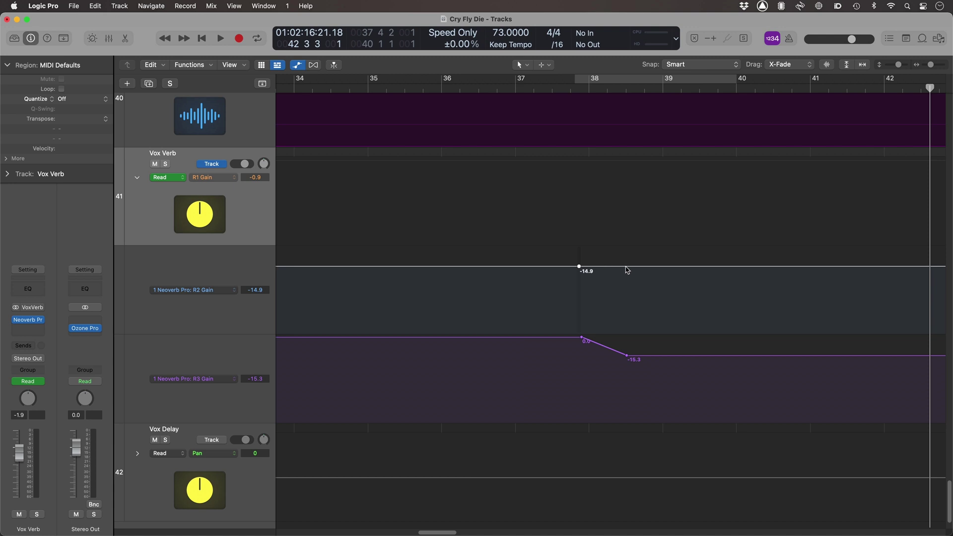
# - Ramp the Vox Verb R2 Gain automation up to -3.2 at 38 4 1 and add an R1 Gain point above the ramp's start
pyautogui.moveTo(626, 267); pyautogui.dragTo(646, 261)
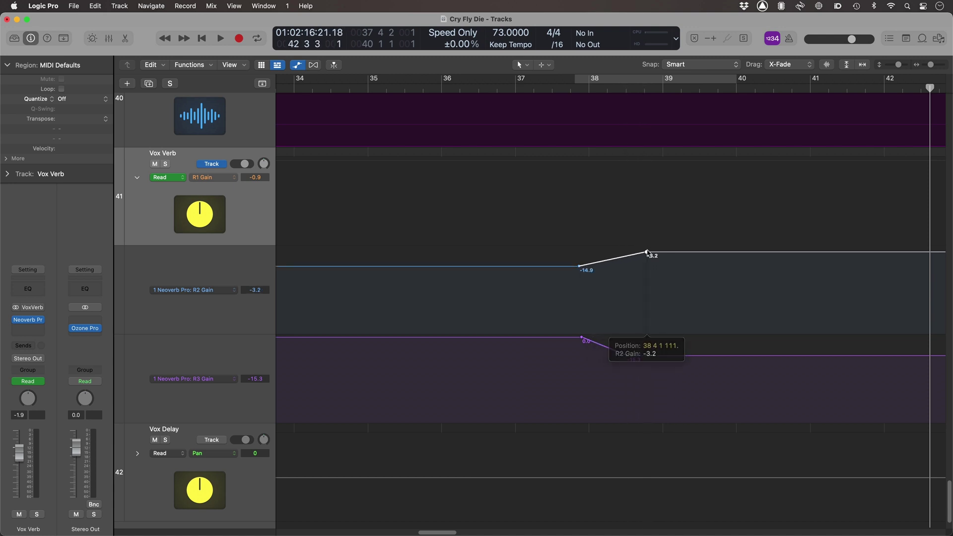
pyautogui.click(581, 162)
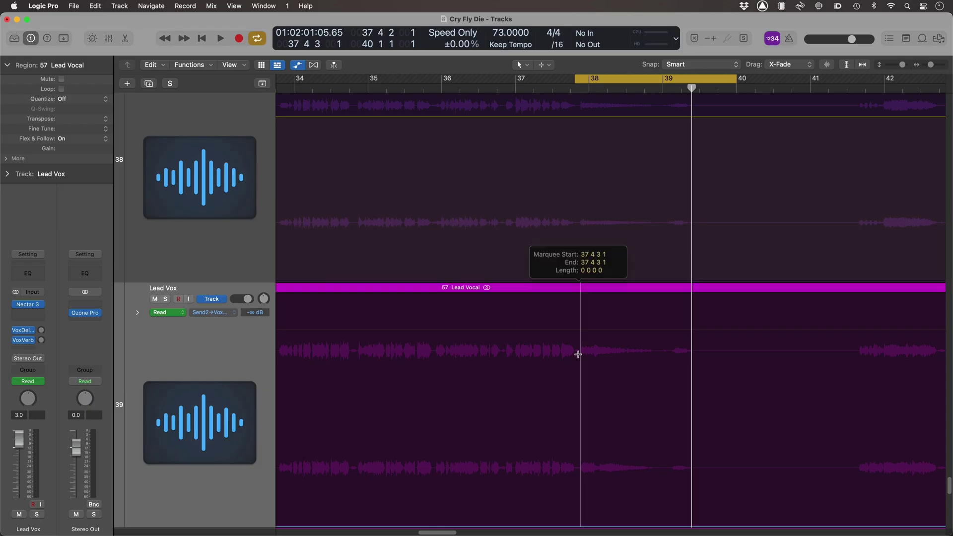
# - Raise the Lead Vox track's Send 2 automation over the vocal tail from 37 4 3 to about 39 4
pyautogui.moveTo(580, 351); pyautogui.dragTo(720, 364)
pyautogui.click(697, 385)
pyautogui.moveTo(673, 477); pyautogui.dragTo(669, 269)
pyautogui.moveTo(673, 256); pyautogui.dragTo(673, 254)
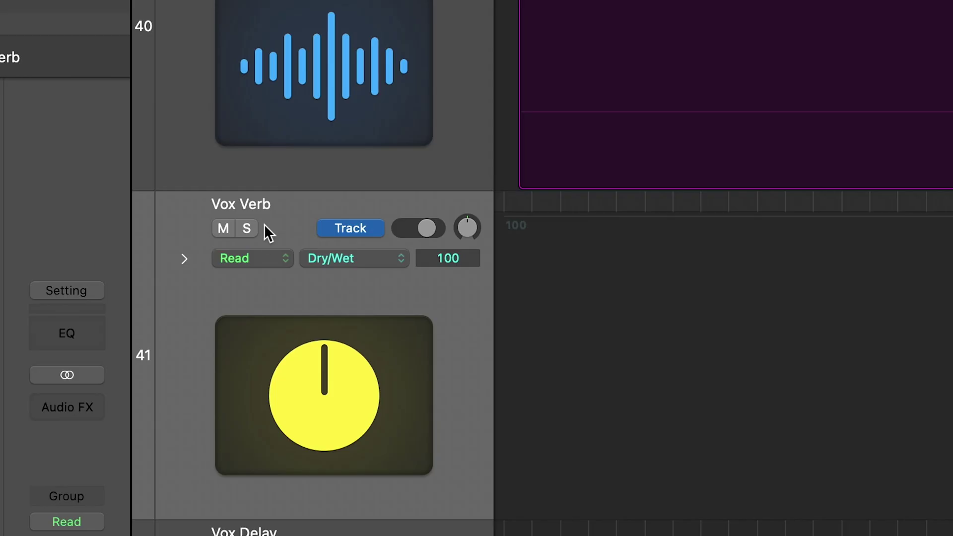
# - Set the Vox Verb track's automation mode to Latch and move Neoverb's blend point from the Reflections and Plate edge toward Hall
pyautogui.click(266, 259)
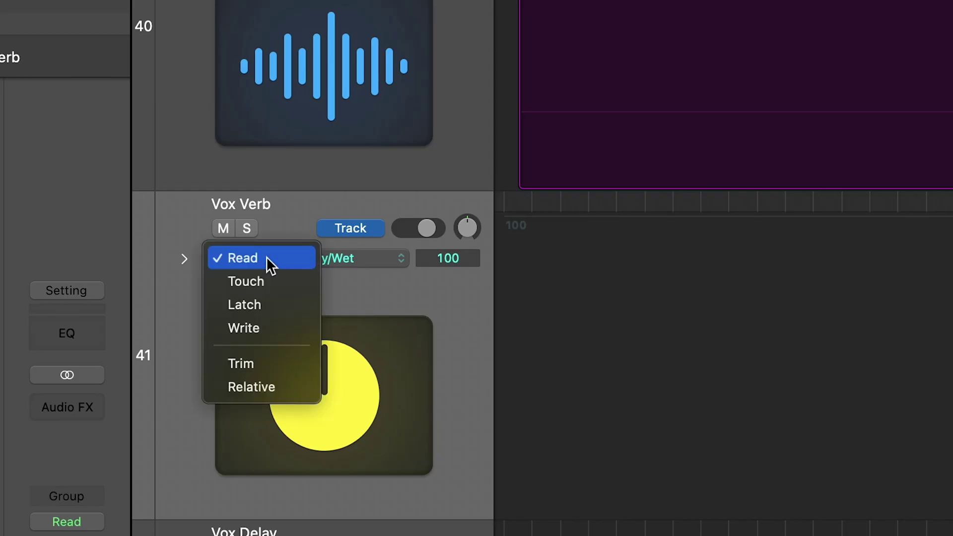
pyautogui.click(267, 305)
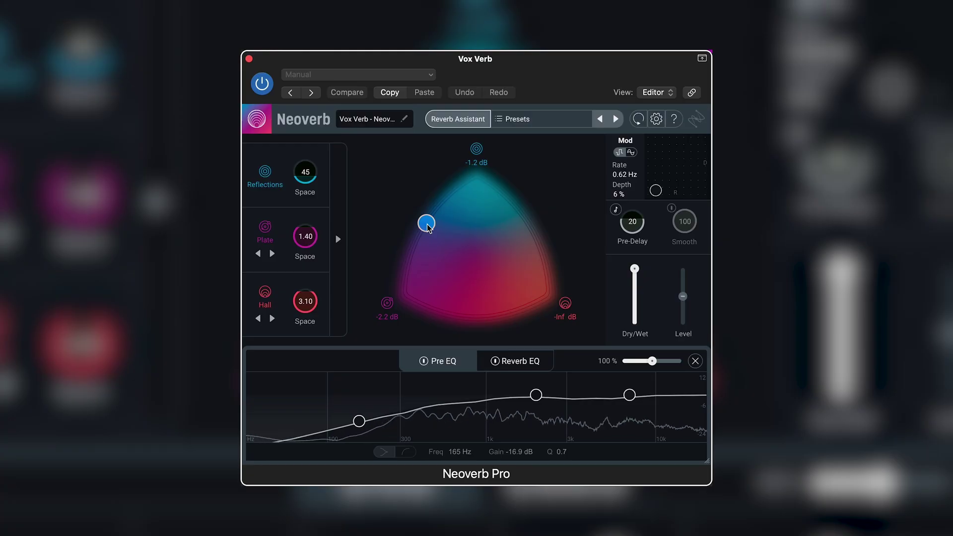
pyautogui.moveTo(430, 224); pyautogui.dragTo(490, 274)
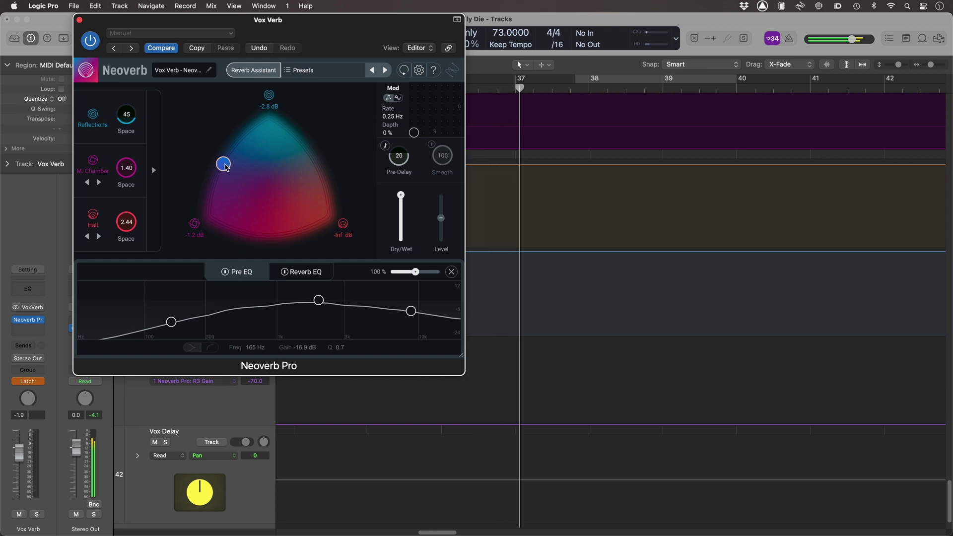
pyautogui.moveTo(226, 167); pyautogui.dragTo(322, 215)
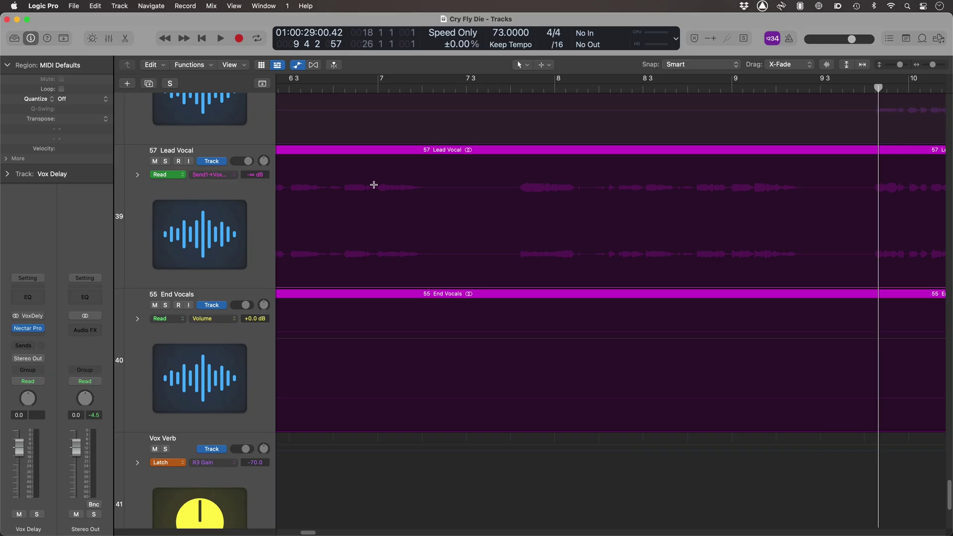
# - Try raising the Lead Vocal's Send 1 → Vox Delay level over the phrase starting at 6 4 4 161
pyautogui.moveTo(374, 185); pyautogui.dragTo(517, 189)
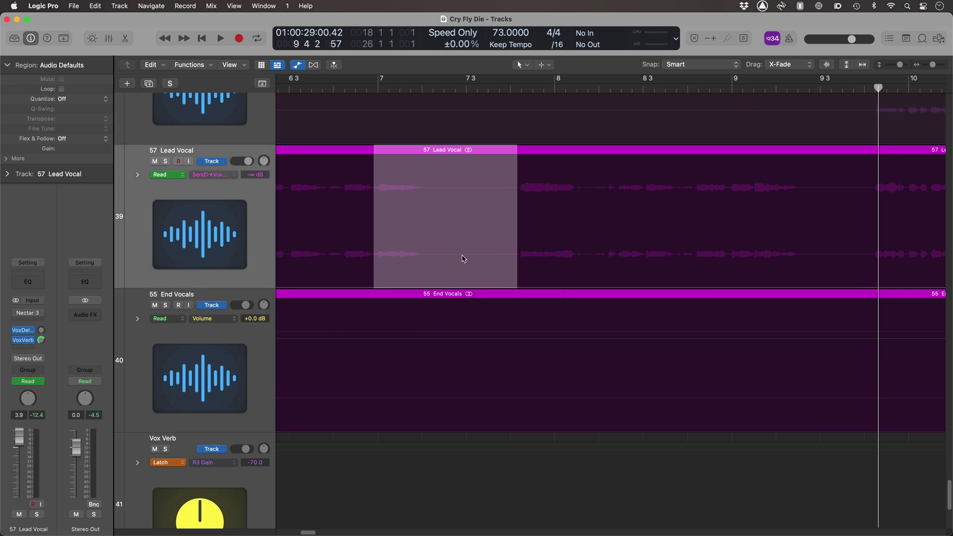
pyautogui.moveTo(463, 287); pyautogui.dragTo(463, 277)
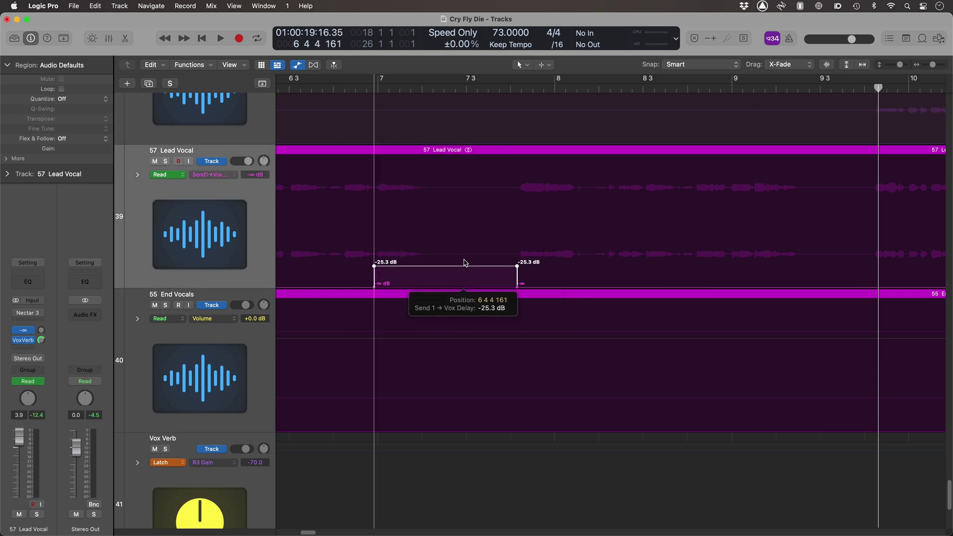
pyautogui.moveTo(466, 224); pyautogui.dragTo(468, 211)
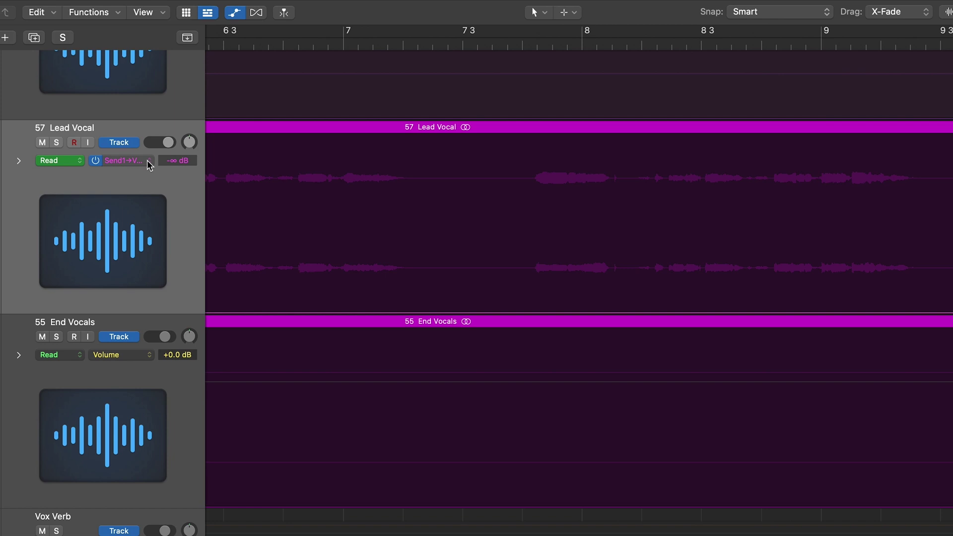
# - Display Send 1 → Vox Delay automation on the Lead Vocal and raise it from 6 4 4 161 to 7 4 1 161
pyautogui.click(147, 160)
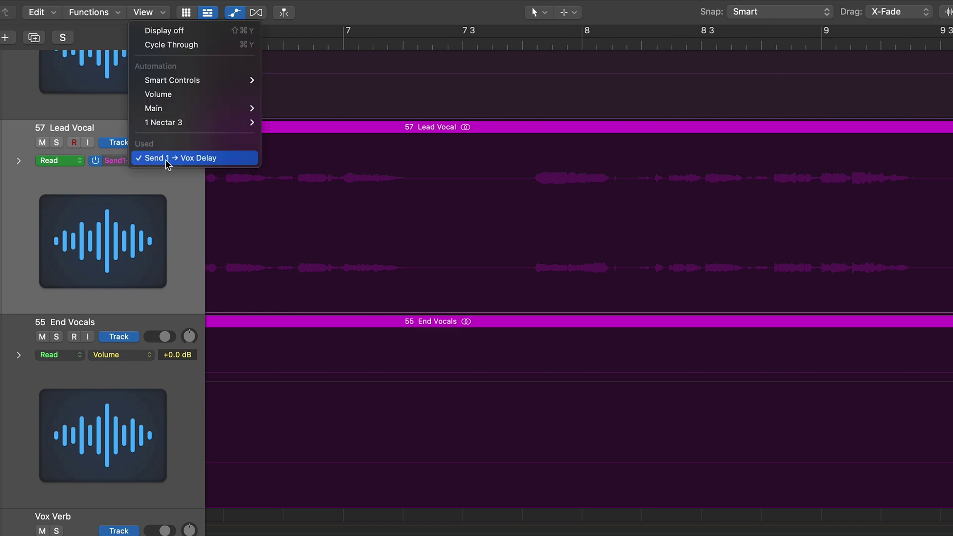
pyautogui.click(177, 159)
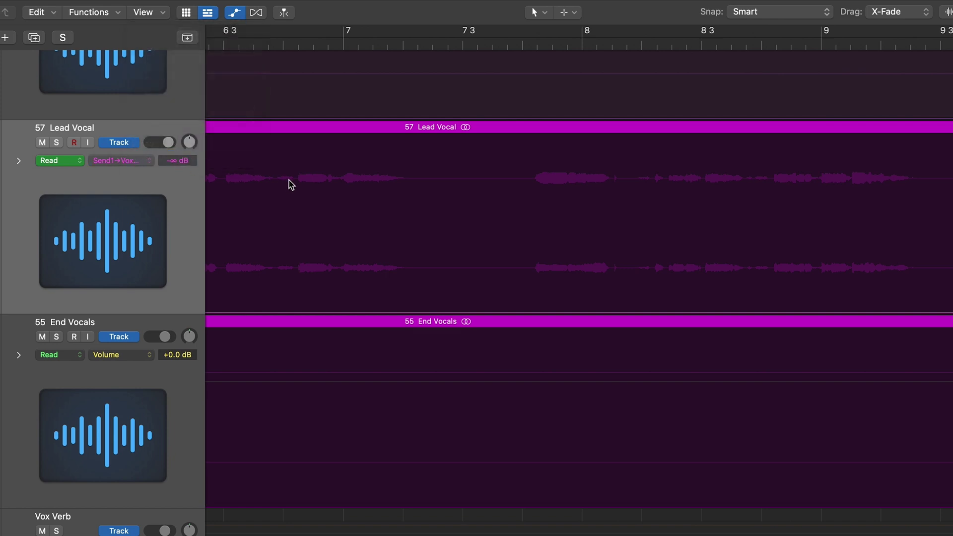
pyautogui.moveTo(338, 182); pyautogui.dragTo(532, 199)
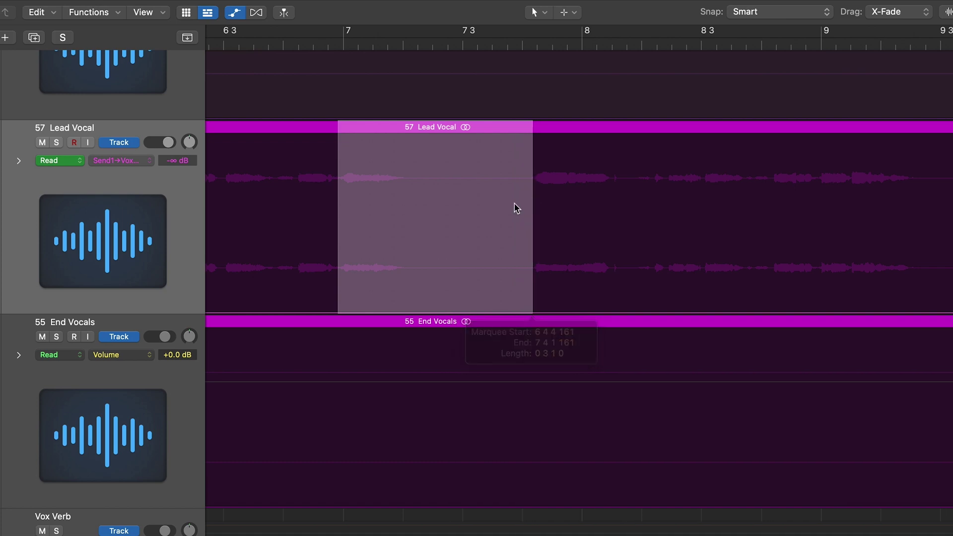
pyautogui.click(452, 260)
pyautogui.moveTo(452, 231); pyautogui.dragTo(456, 146)
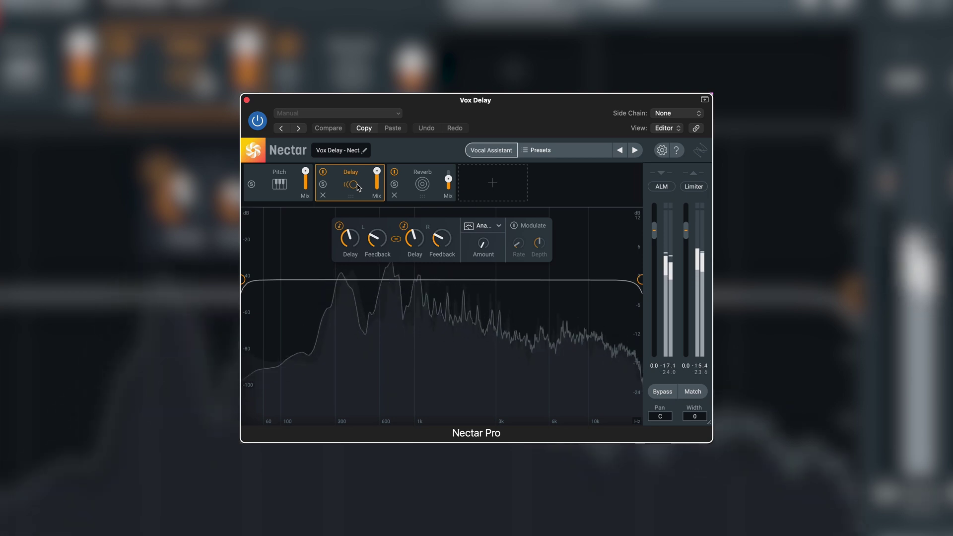
# - Examine the Reverb module's settings, including Width, in the Vox Delay's Nectar chain
pyautogui.click(422, 184)
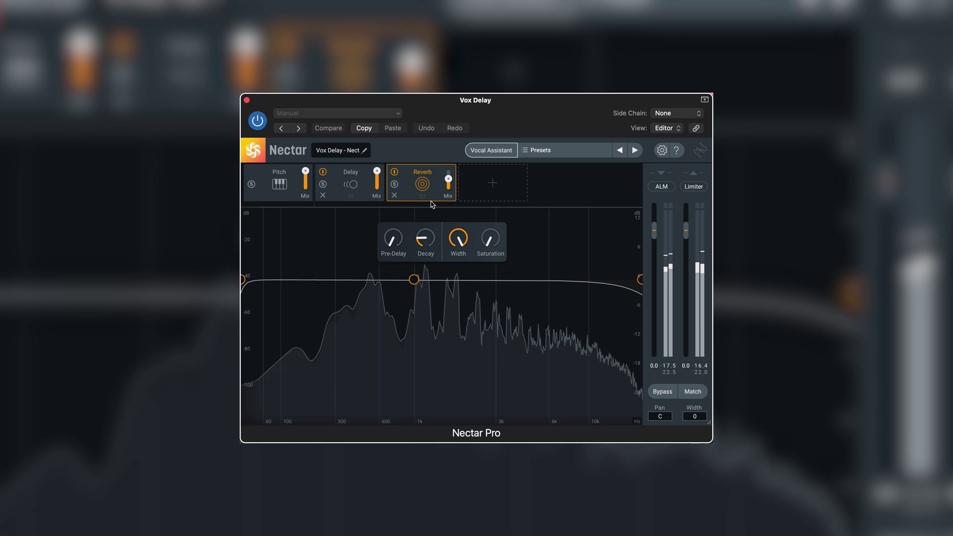
pyautogui.moveTo(458, 239); pyautogui.dragTo(430, 253)
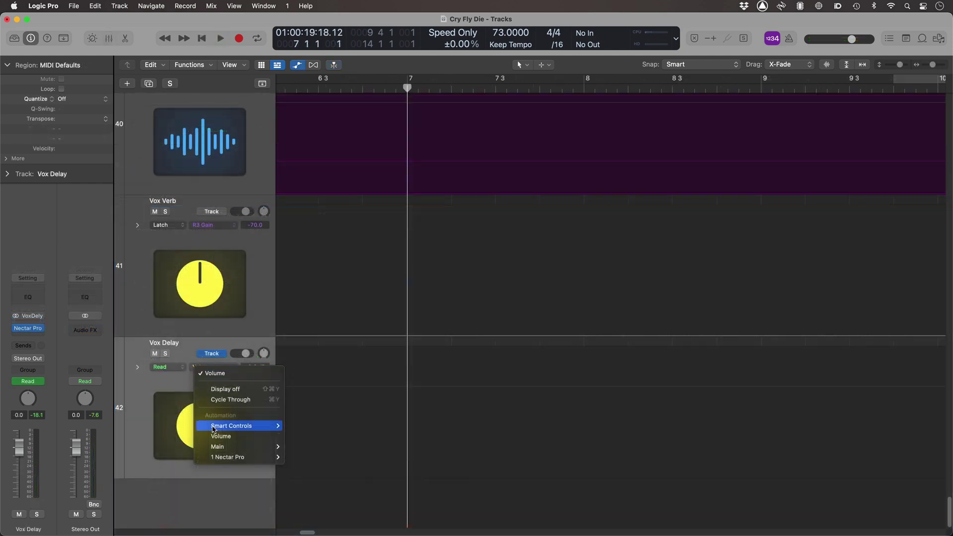
# - Display absolute Pan automation on Vox Delay and alternate it beat by beat from 7 2 to bar 8 as -64, +63, -64
pyautogui.moveTo(233, 447)
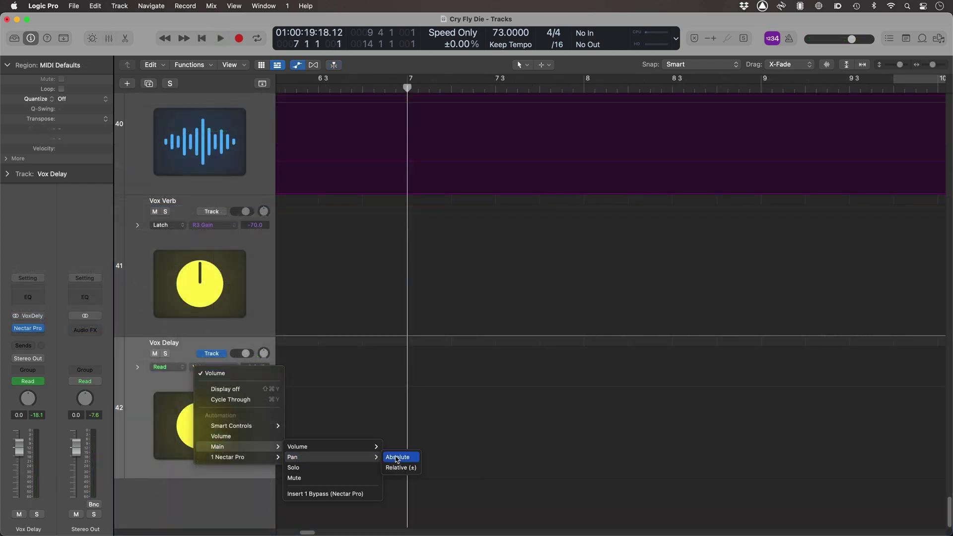
pyautogui.click(397, 457)
pyautogui.moveTo(453, 395); pyautogui.dragTo(575, 341)
pyautogui.click(486, 412)
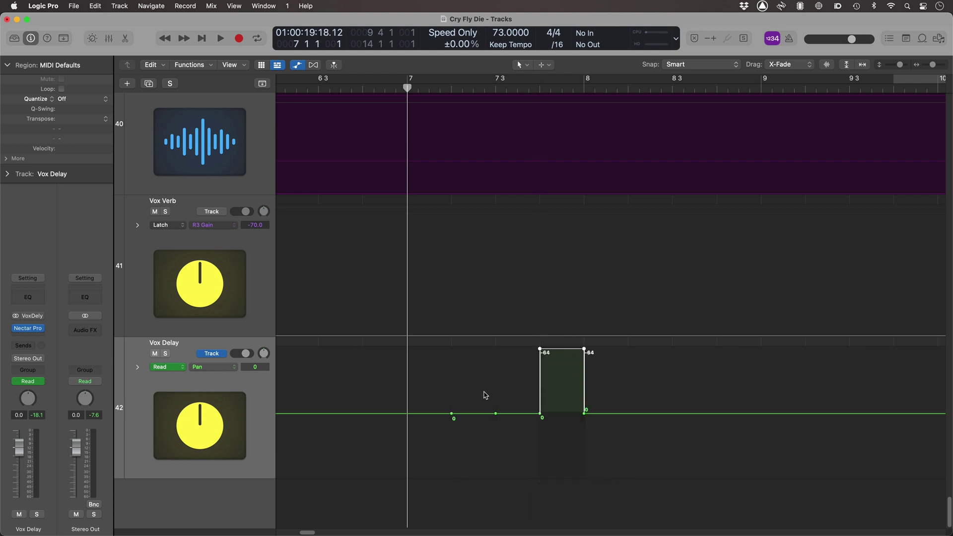
pyautogui.moveTo(479, 416); pyautogui.dragTo(486, 340)
pyautogui.moveTo(519, 415); pyautogui.dragTo(528, 494)
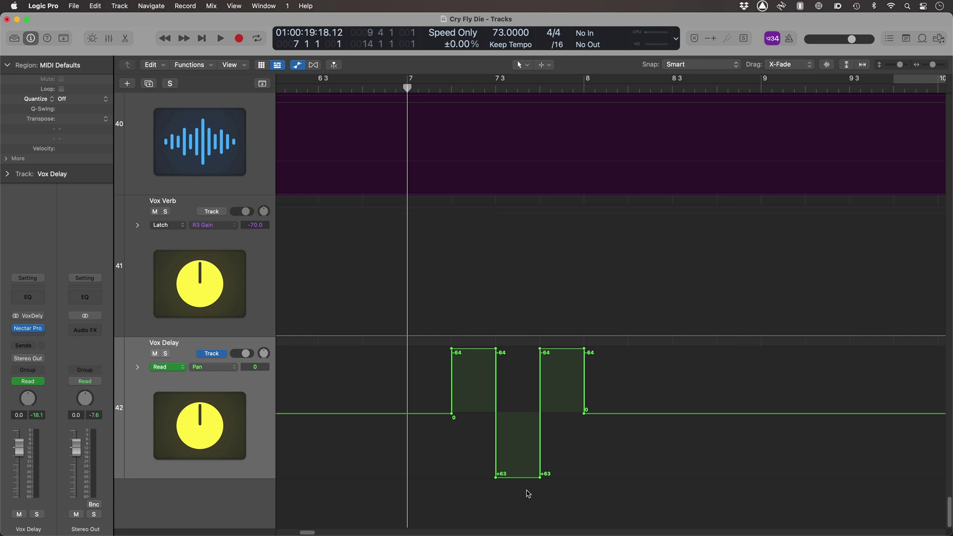
# - Play the passage around bar 7 with the automation hidden, then shown again, to compare the delay without and with panning
pyautogui.press('a')
pyautogui.press('space')
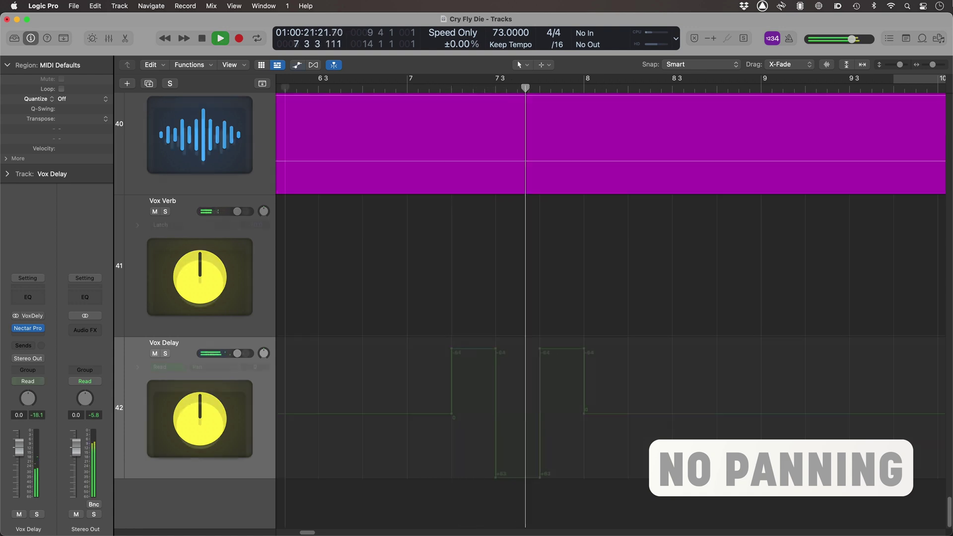
pyautogui.press('a')
pyautogui.press('space')
pyautogui.press('space')
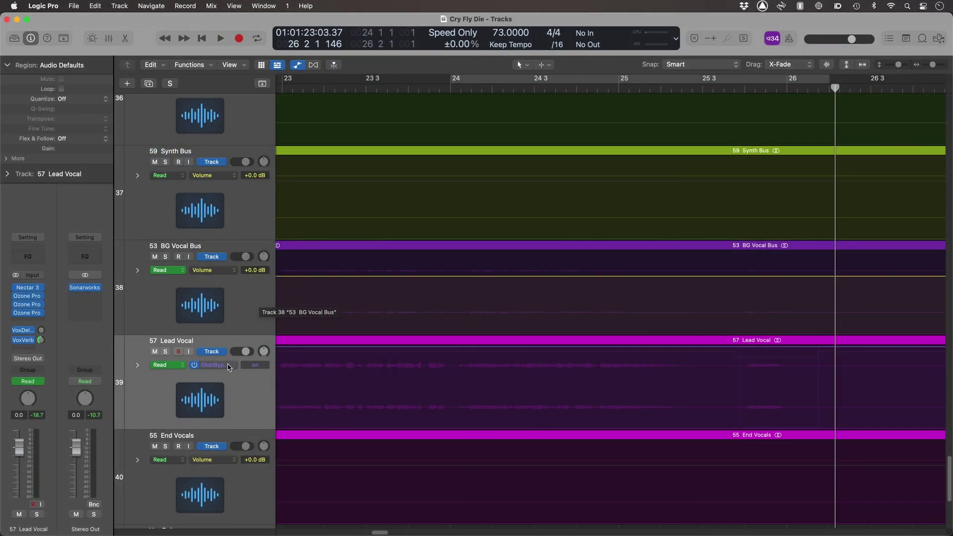
# - Display 2 Ozone Pro V: Global Bypass automation on the Lead Vocal and set it to off from 25 3 4 to about 26 1 4
pyautogui.click(213, 365)
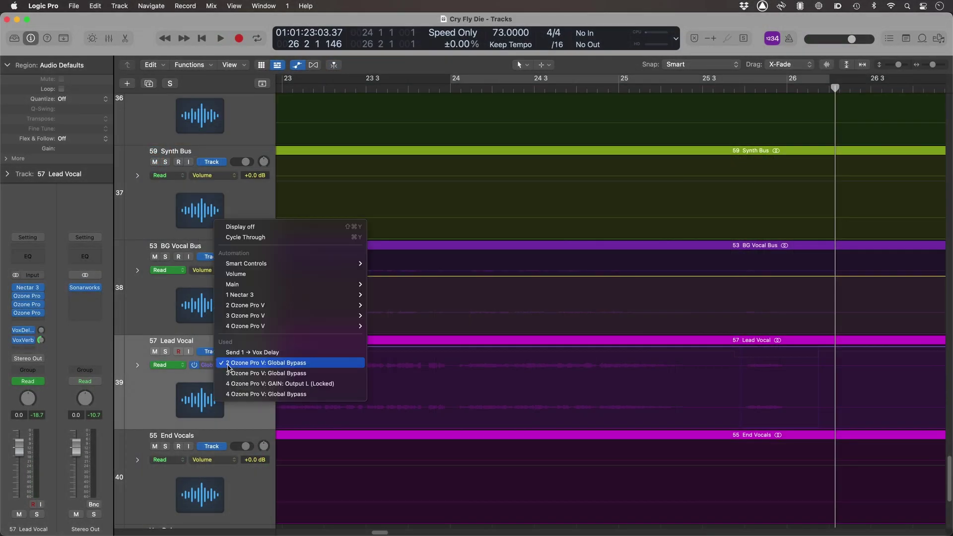
pyautogui.click(246, 367)
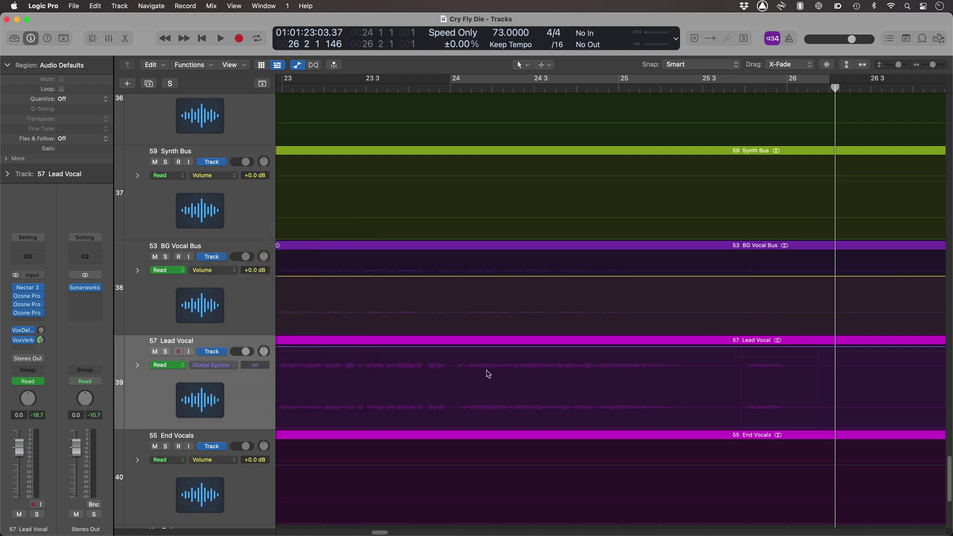
pyautogui.moveTo(734, 362); pyautogui.dragTo(819, 362)
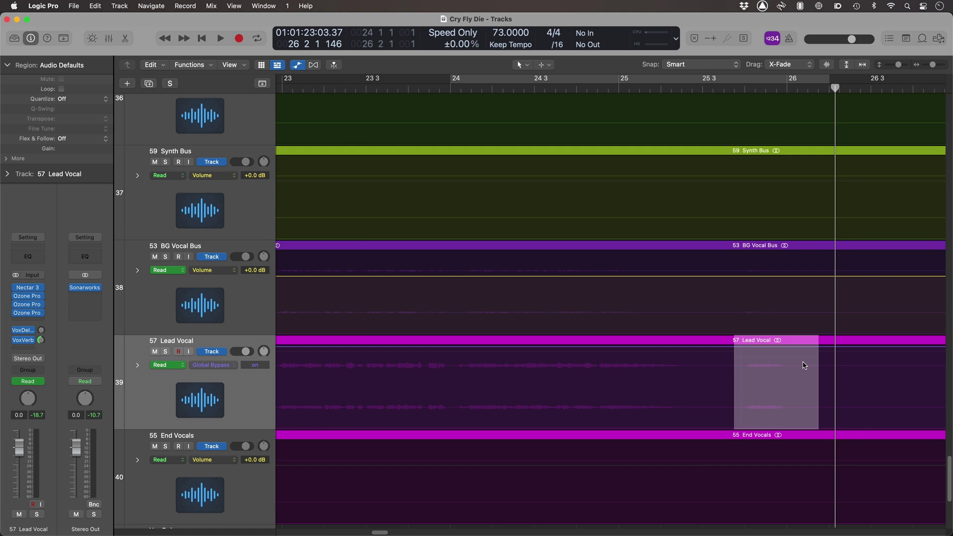
pyautogui.click(805, 366)
pyautogui.moveTo(780, 352); pyautogui.dragTo(781, 357)
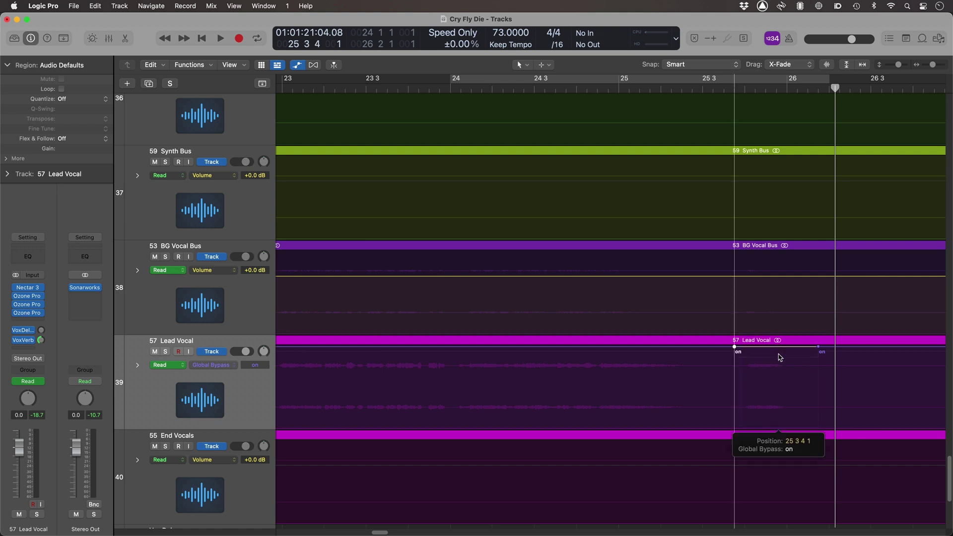
pyautogui.moveTo(781, 410); pyautogui.dragTo(781, 411)
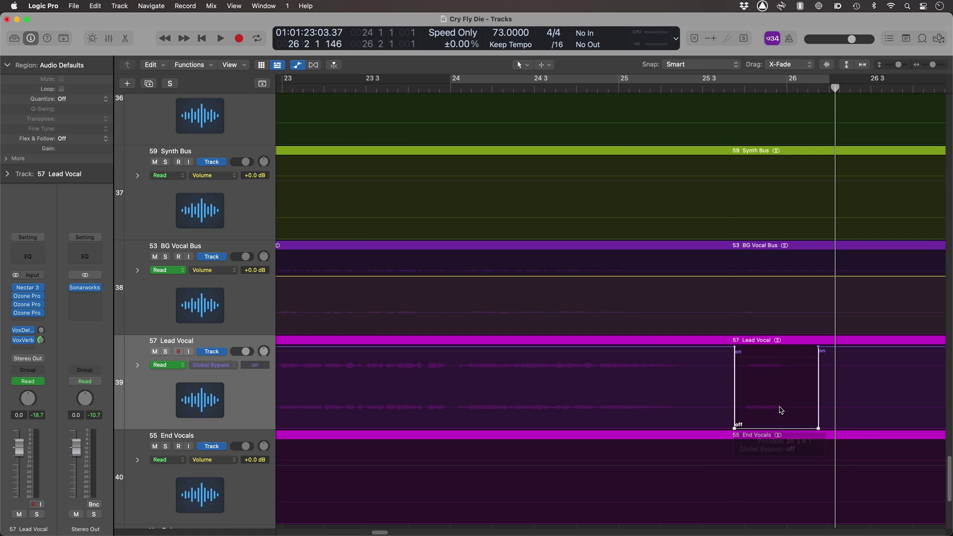
# - Hide the automation, toggle cycle mode and play the phrase with the automated Ozone bypass
pyautogui.press('a')
pyautogui.press('c')
pyautogui.press('space')
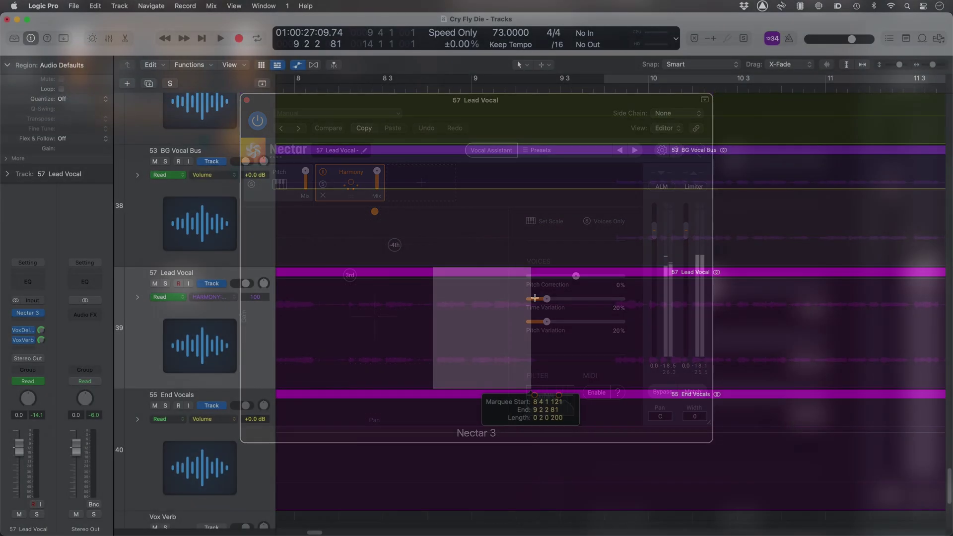
# - Automate the Lead Vocal's HARMONY: Wet Mix to 100 from 8 4 1 to about 9 2 4, with 0 before and after the phrase
pyautogui.moveTo(535, 298); pyautogui.dragTo(551, 298)
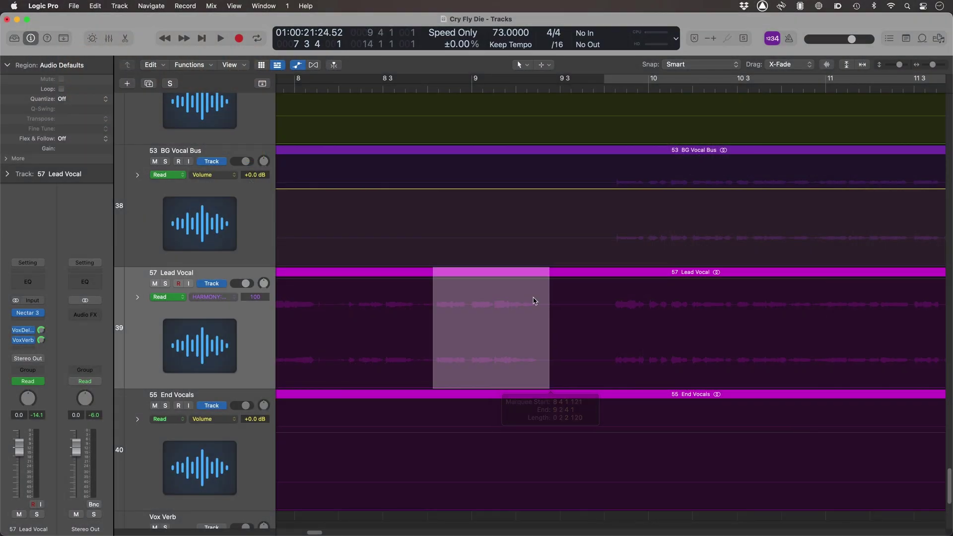
pyautogui.click(433, 281)
pyautogui.moveTo(424, 282); pyautogui.dragTo(425, 306)
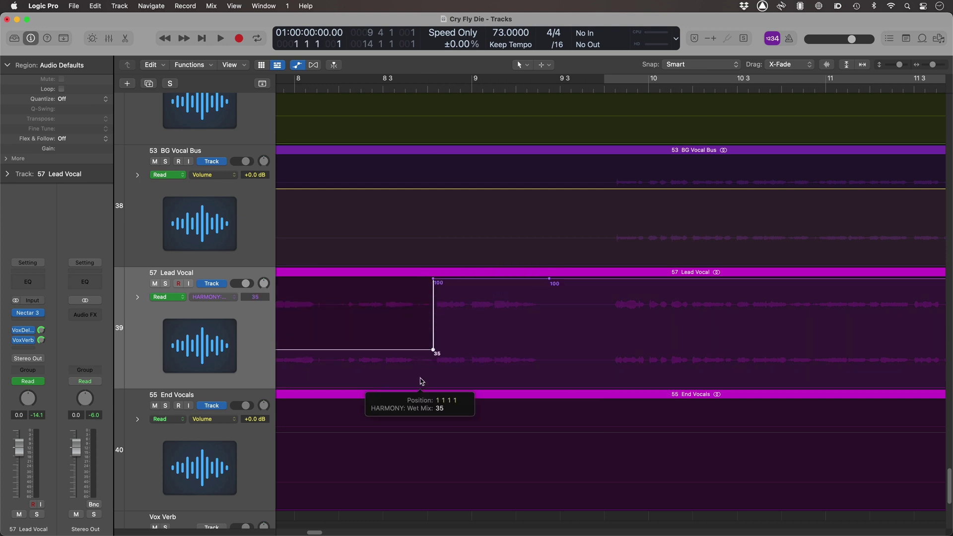
pyautogui.moveTo(581, 283); pyautogui.dragTo(572, 398)
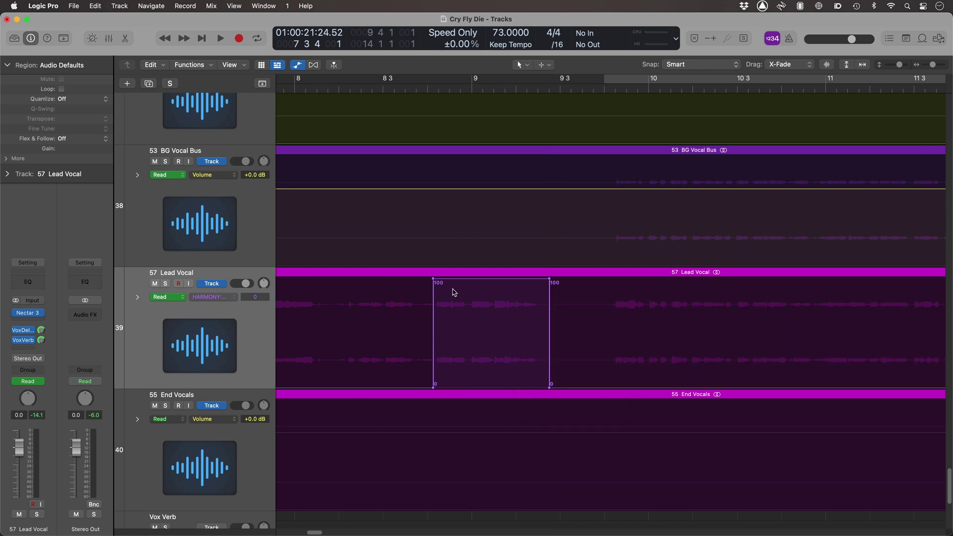
# - Lower the phrase's starting Wet Mix point to 36 and bend the rise to 100 into an S-curve with the Automation Curve Tool
pyautogui.moveTo(435, 282); pyautogui.dragTo(440, 355)
pyautogui.press('t')
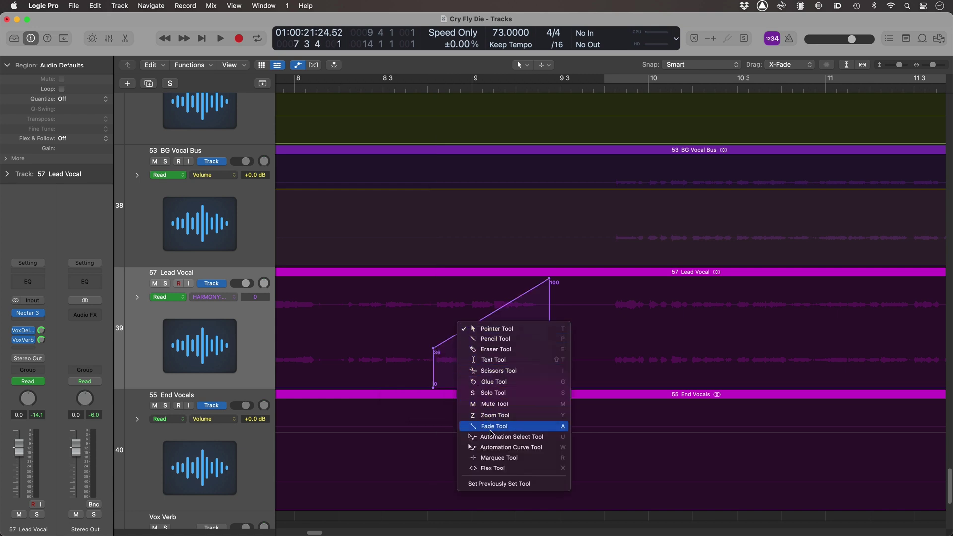
pyautogui.click(511, 447)
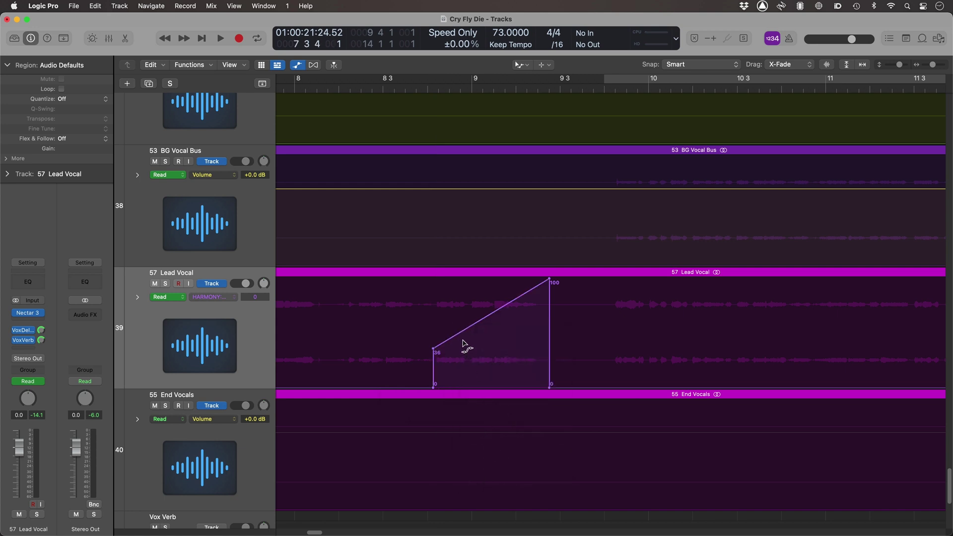
pyautogui.moveTo(463, 336); pyautogui.dragTo(463, 337)
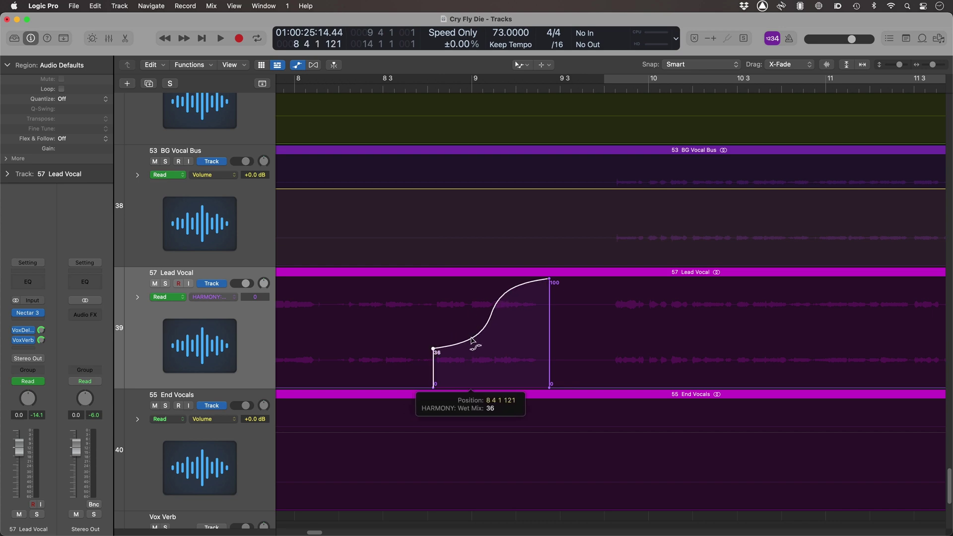